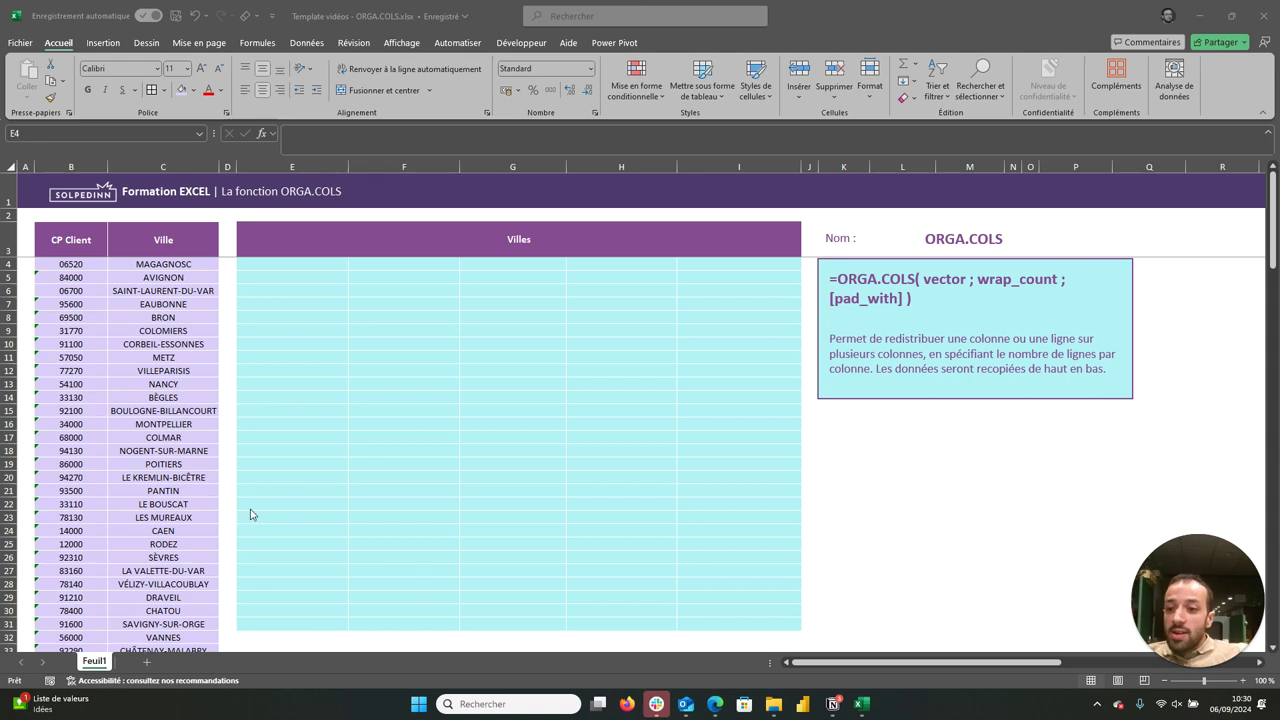
Step: Scroll through the Ville column and select its first 18 cities, starting at MAGAGNOSC
{"action": "scroll", "coordinate": [243, 507], "scroll_direction": "down", "scroll_amount": 3}
{"action": "scroll", "coordinate": [243, 507], "scroll_direction": "down", "scroll_amount": 8}
{"action": "scroll", "coordinate": [243, 507], "scroll_direction": "down", "scroll_amount": 6}
{"action": "scroll", "coordinate": [243, 510], "scroll_direction": "down", "scroll_amount": 6}
{"action": "scroll", "coordinate": [243, 510], "scroll_direction": "down", "scroll_amount": 6}
{"action": "scroll", "coordinate": [243, 510], "scroll_direction": "down", "scroll_amount": 6}
{"action": "scroll", "coordinate": [243, 510], "scroll_direction": "down", "scroll_amount": 5}
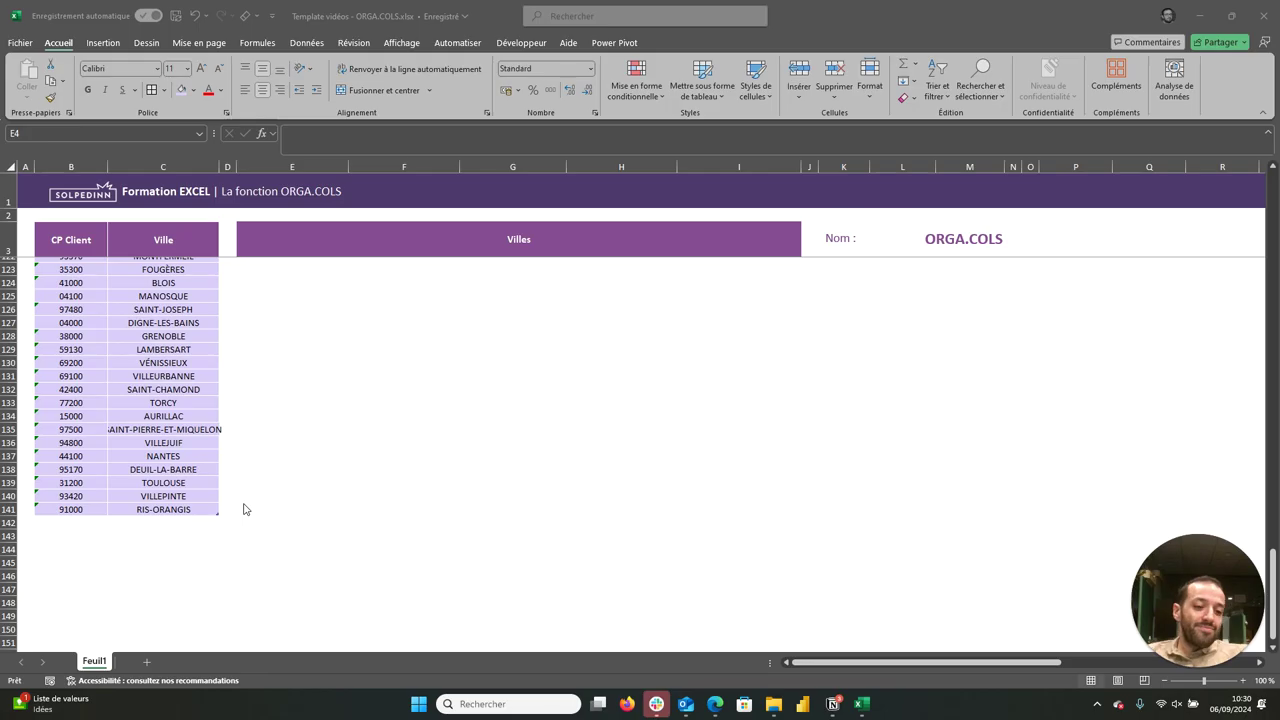
{"action": "scroll", "coordinate": [243, 509], "scroll_direction": "up", "scroll_amount": 1}
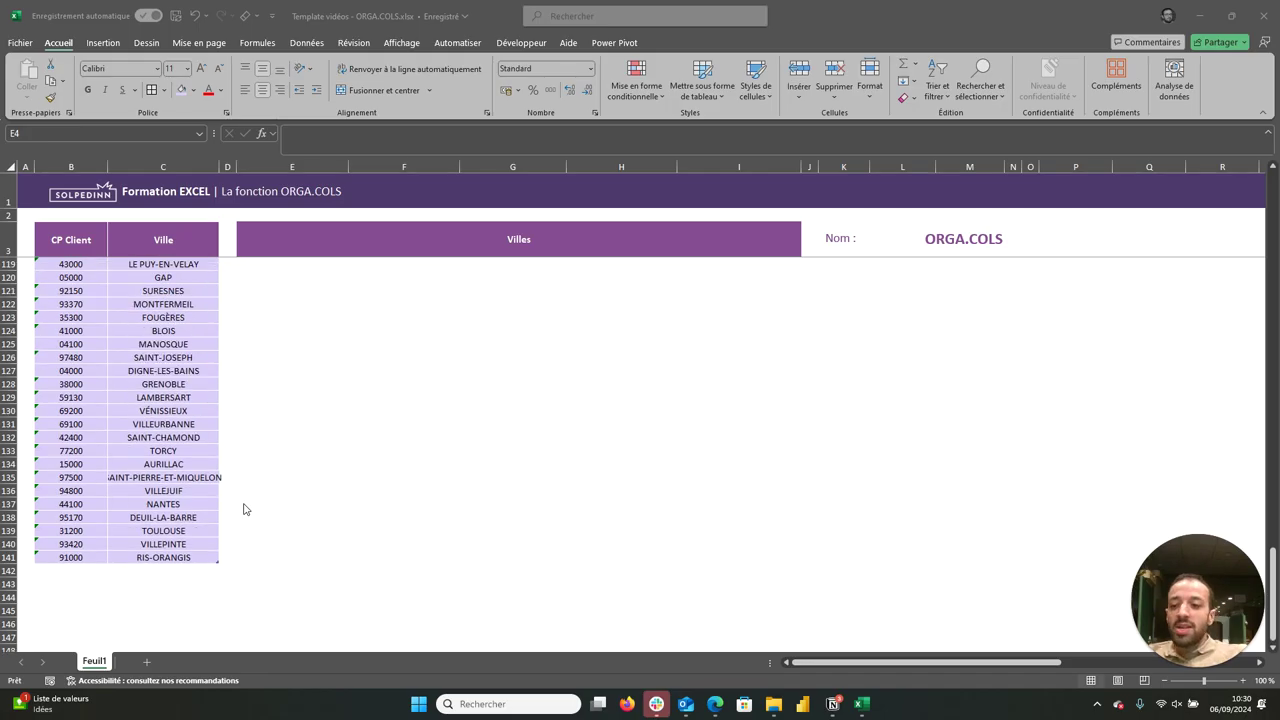
{"action": "scroll", "coordinate": [243, 509], "scroll_direction": "up", "scroll_amount": 20}
{"action": "scroll", "coordinate": [243, 509], "scroll_direction": "up", "scroll_amount": 13}
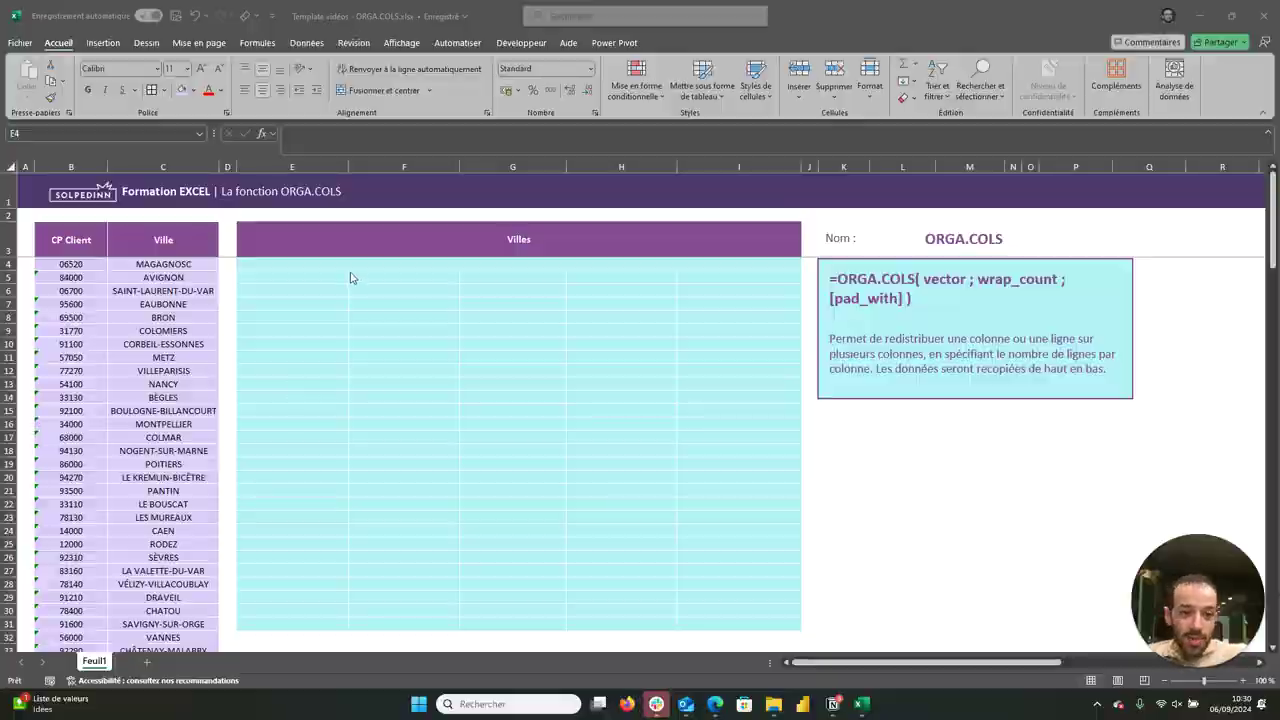
{"action": "left_click", "coordinate": [141, 263]}
{"action": "left_click_drag", "start_coordinate": [141, 263], "coordinate": [152, 491]}
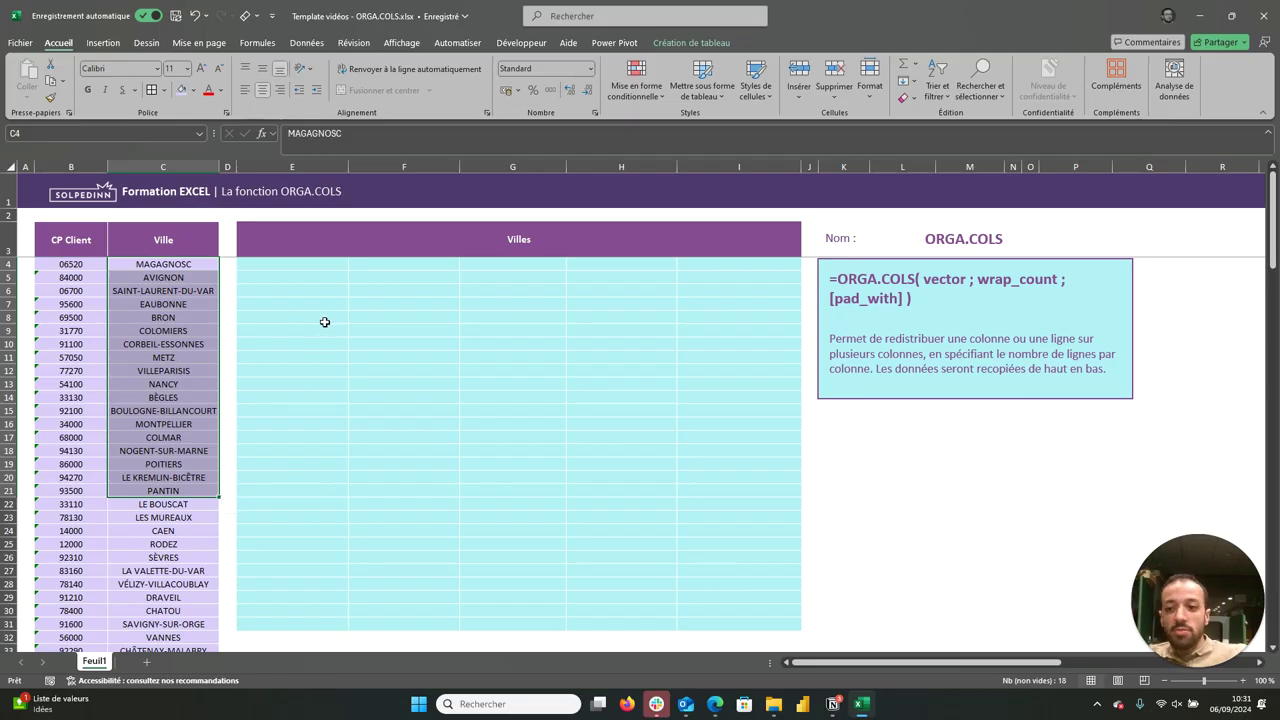
Step: In E4, enter =ORGA.COLS(Tableau1[Ville];28 to reference the whole Ville column
{"action": "left_click", "coordinate": [313, 263]}
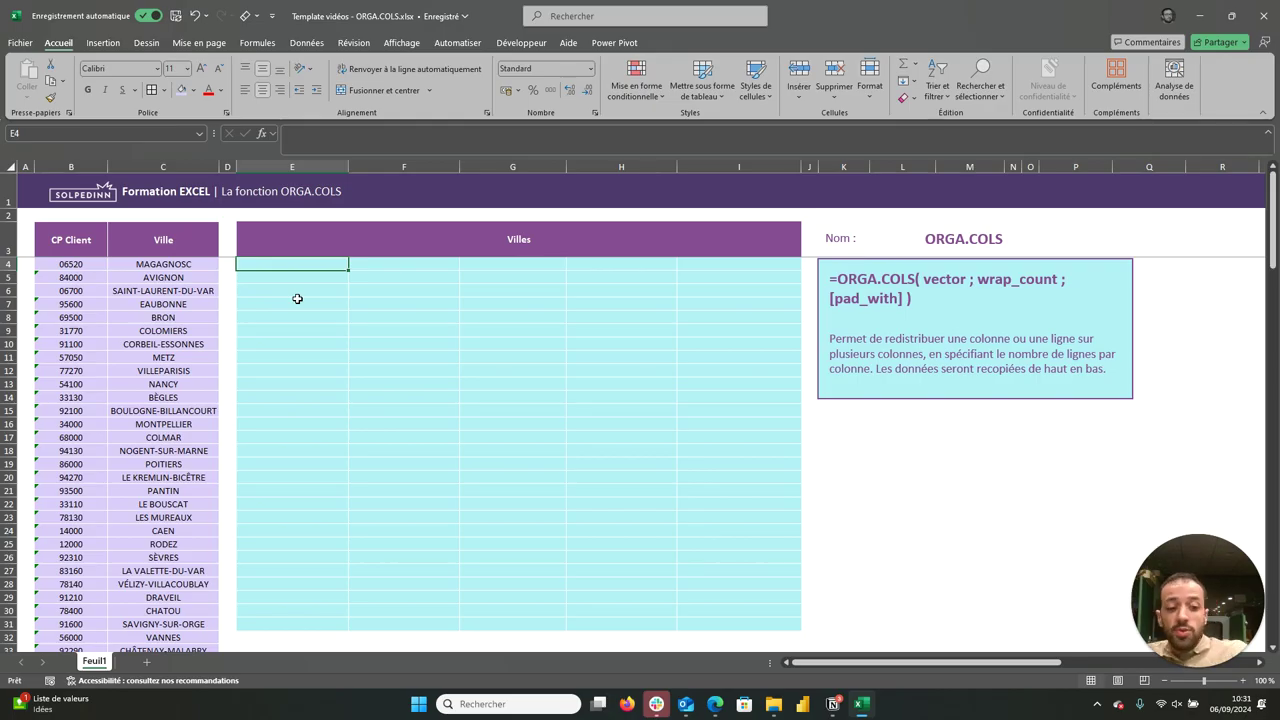
{"action": "type", "text": "="}
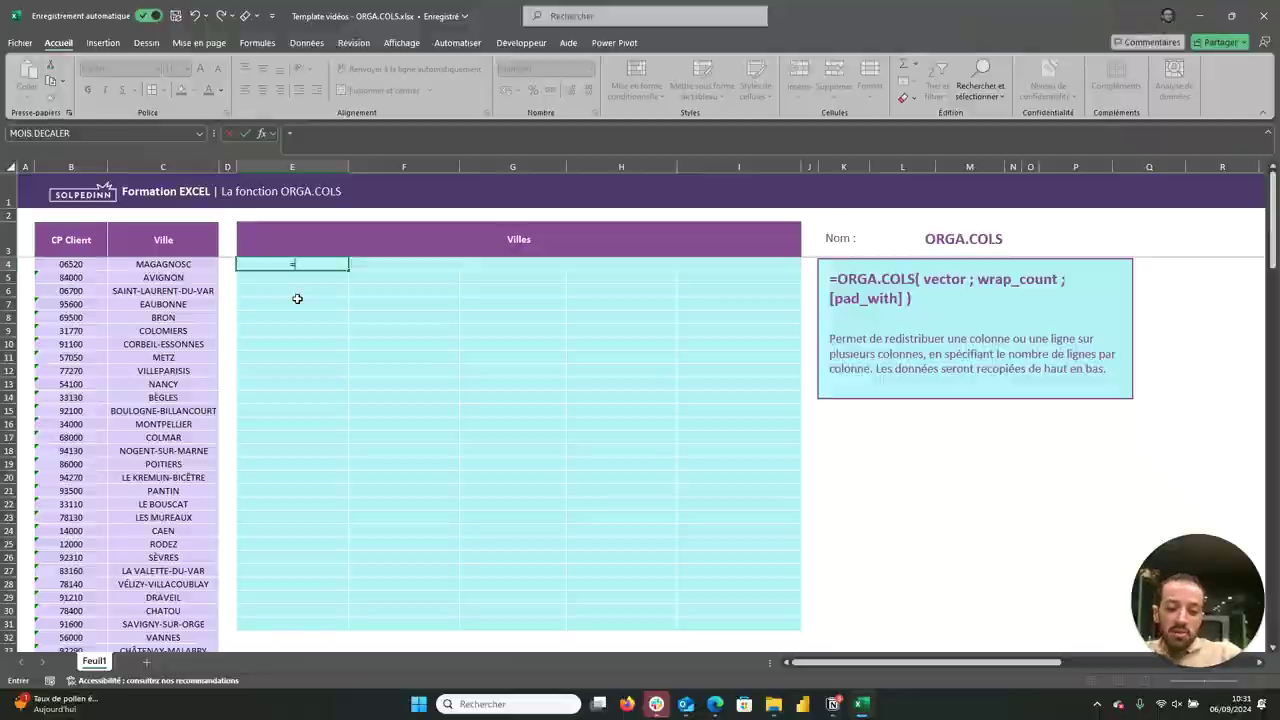
{"action": "type", "text": "OR"}
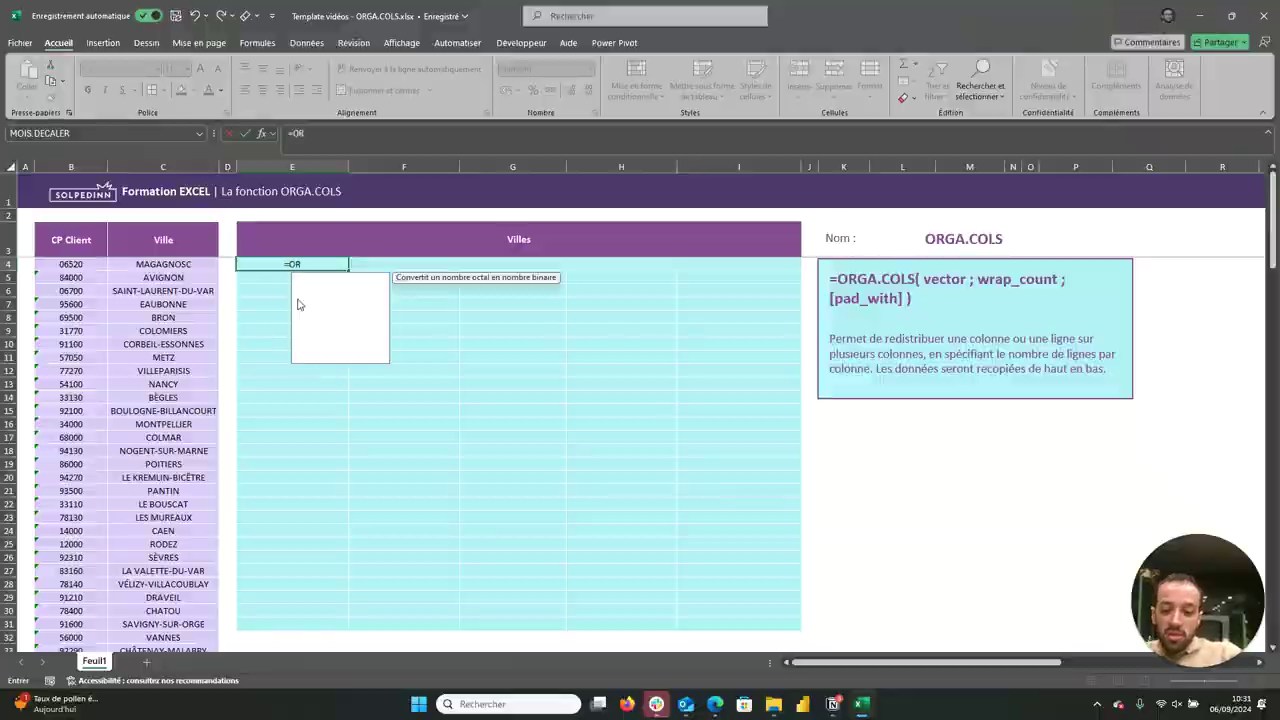
{"action": "type", "text": "GA"}
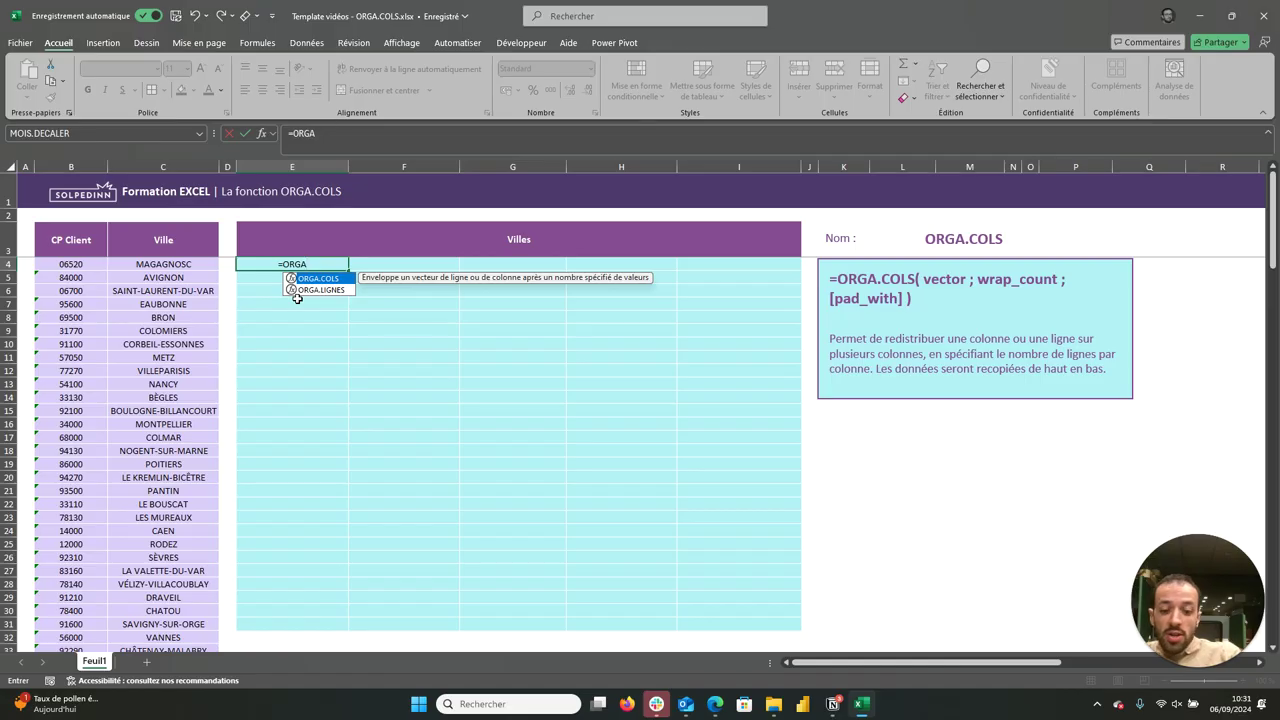
{"action": "type", "text": ".Co"}
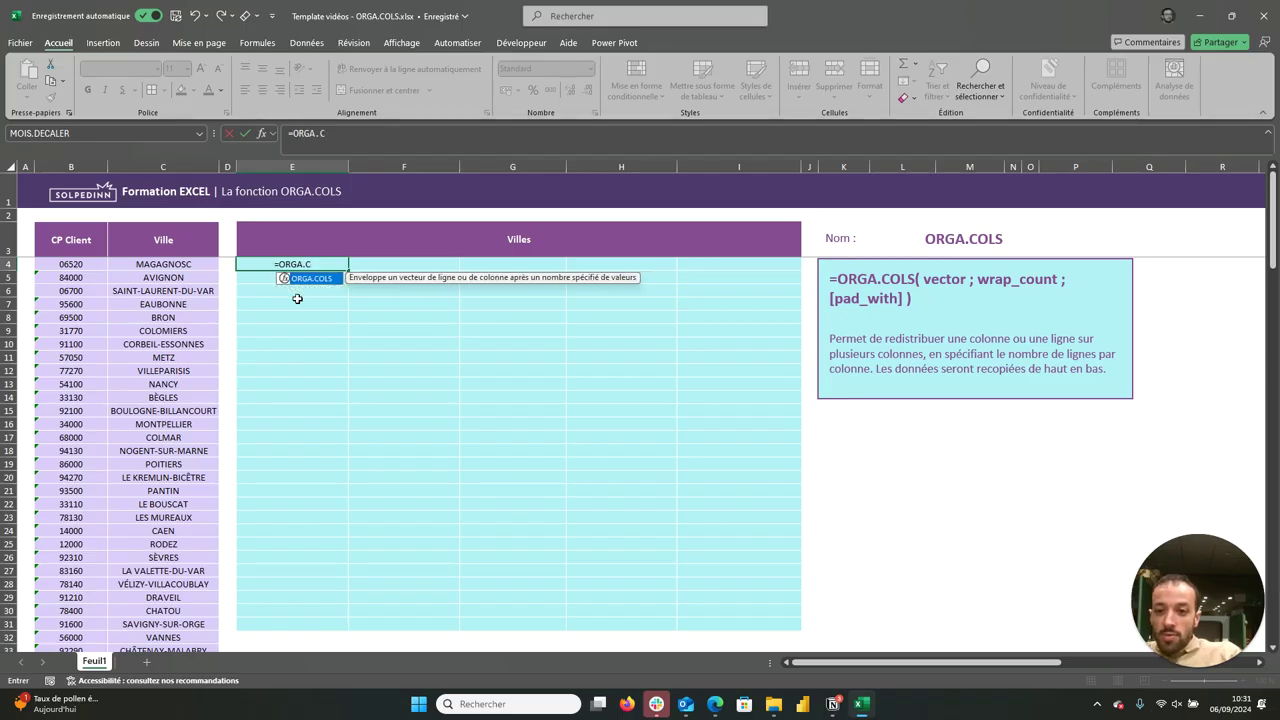
{"action": "type", "text": "l"}
{"action": "key", "text": "Tab"}
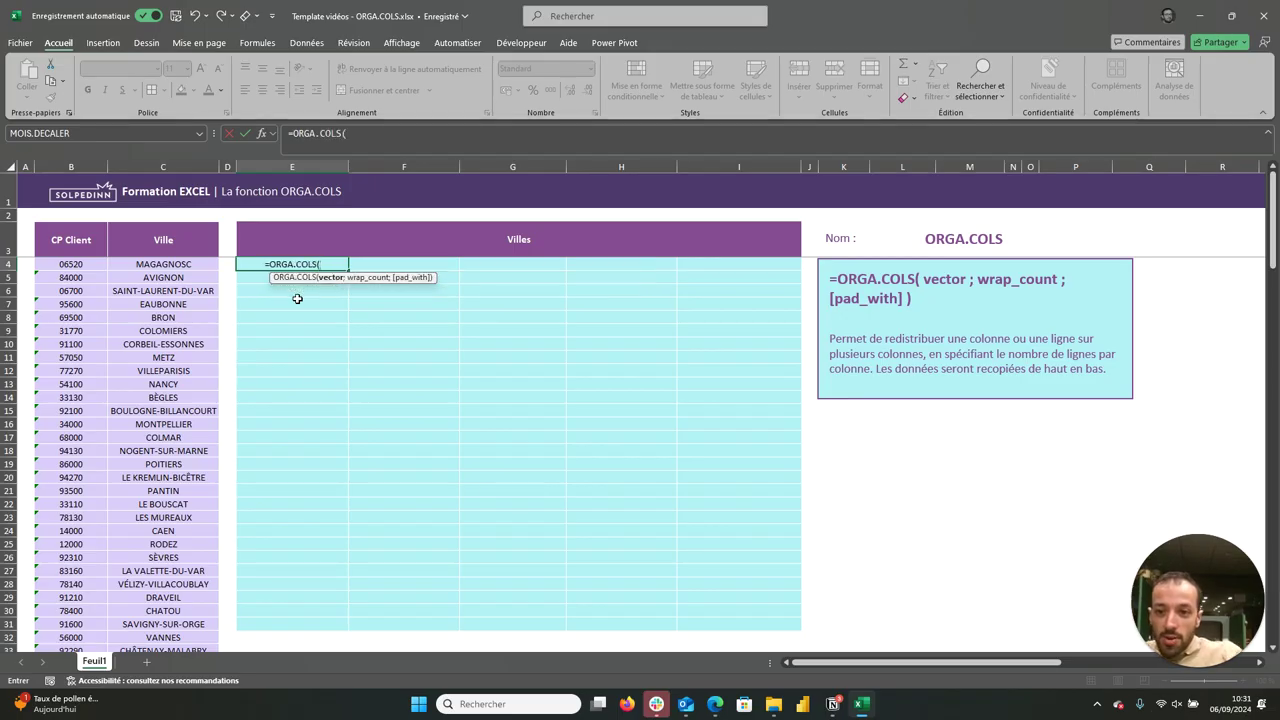
{"action": "left_click", "coordinate": [200, 264]}
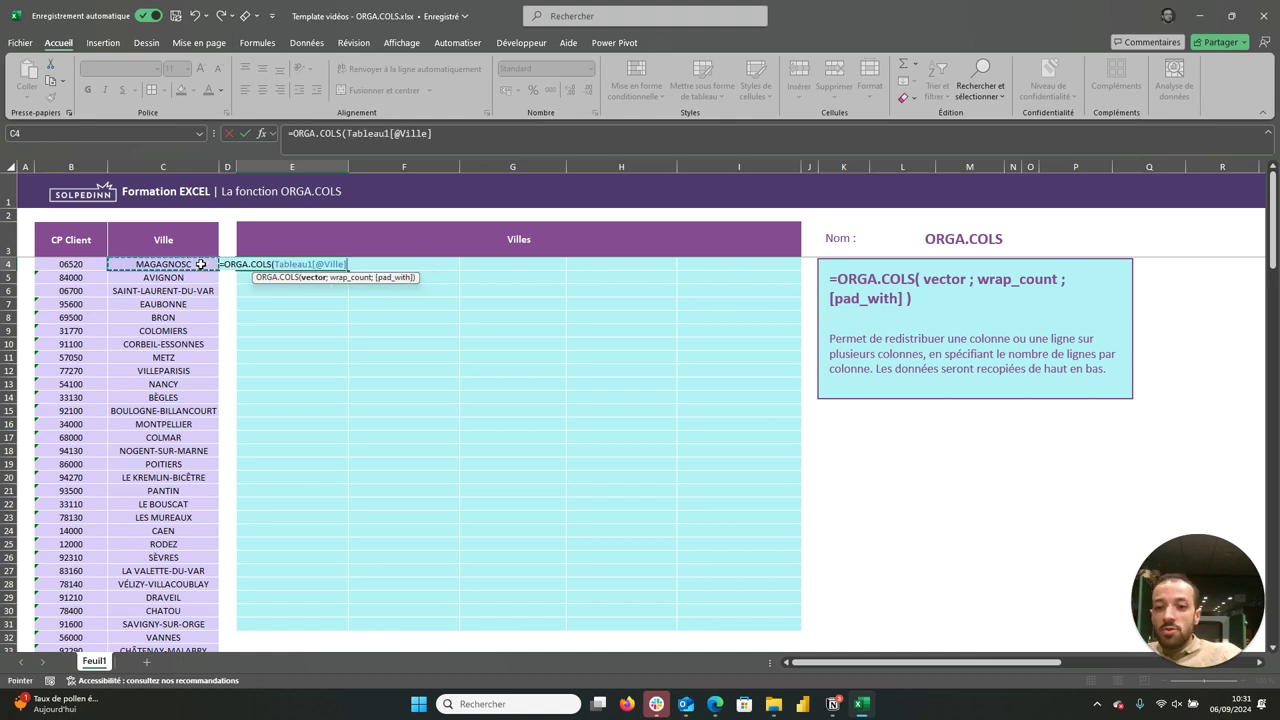
{"action": "key", "text": "ctrl+shift+Down"}
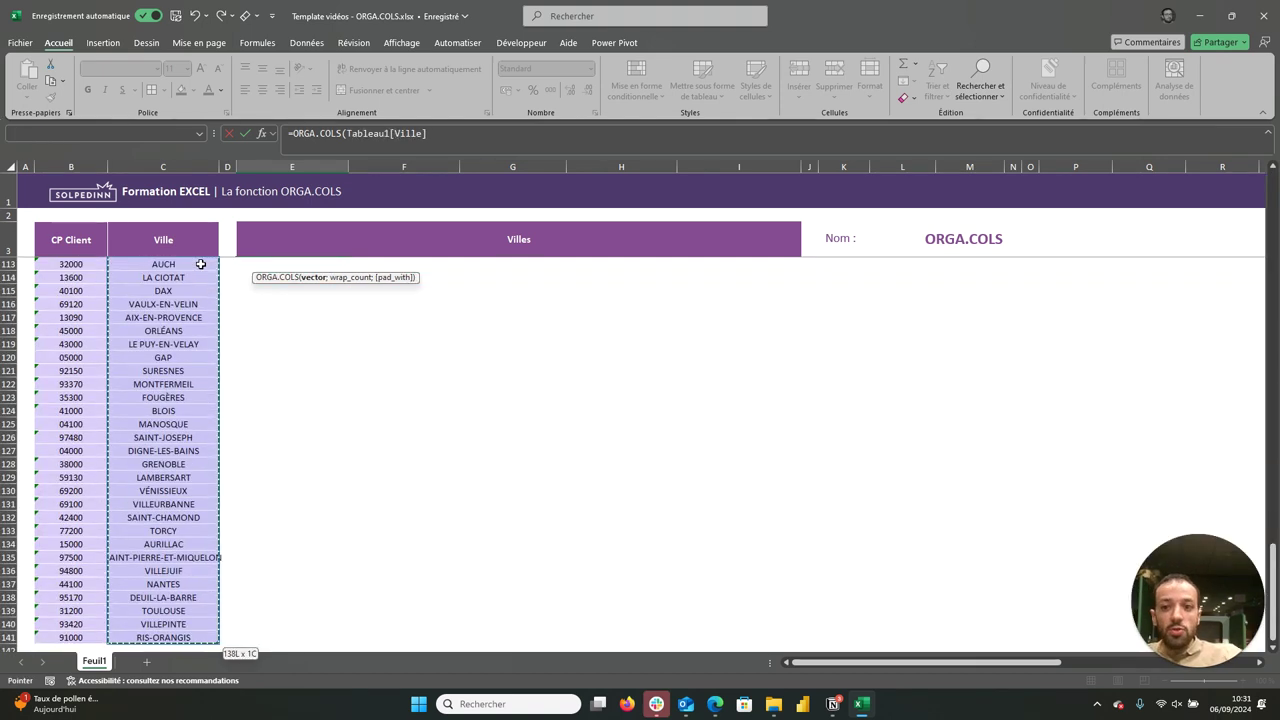
{"action": "scroll", "coordinate": [410, 400], "scroll_direction": "up", "scroll_amount": 15}
{"action": "scroll", "coordinate": [416, 409], "scroll_direction": "up", "scroll_amount": 20}
{"action": "scroll", "coordinate": [416, 409], "scroll_direction": "up", "scroll_amount": 2}
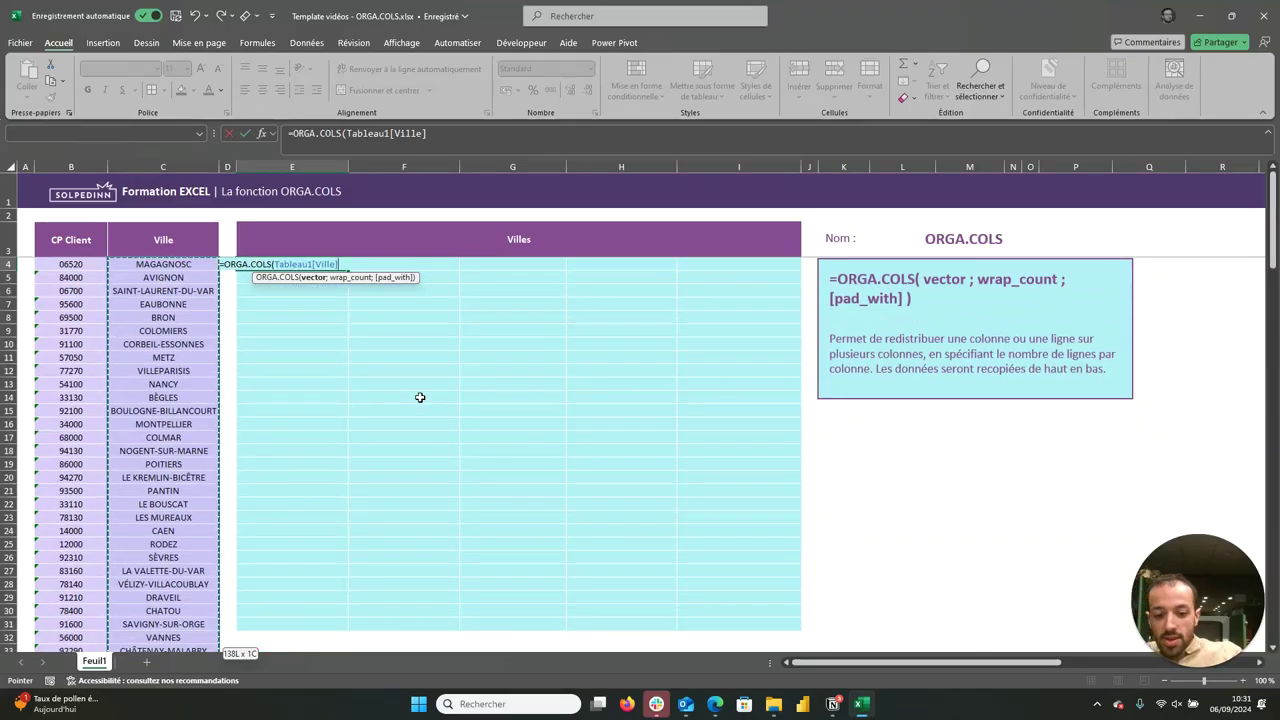
{"action": "type", "text": ";"}
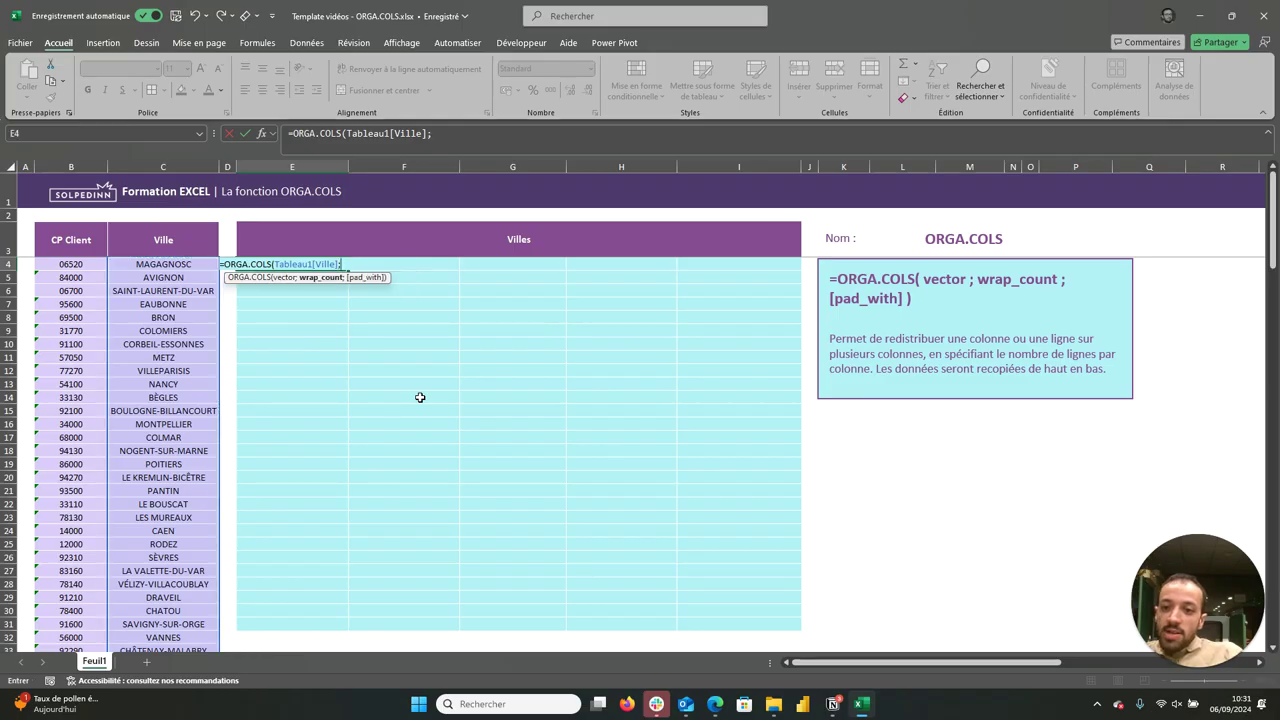
{"action": "type", "text": "28"}
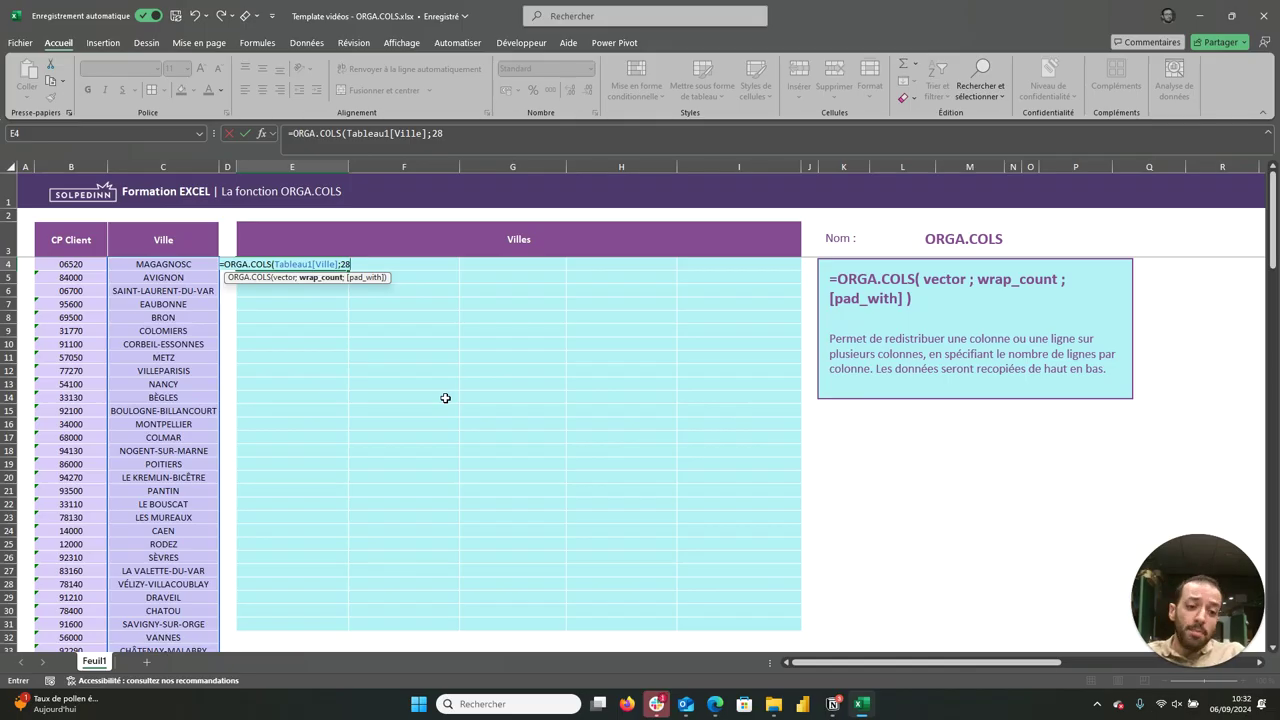
Step: Commit =ORGA.COLS(Tableau1[Ville];28), then check the #N/A cells I30:I31 and return to E4
{"action": "type", "text": ")"}
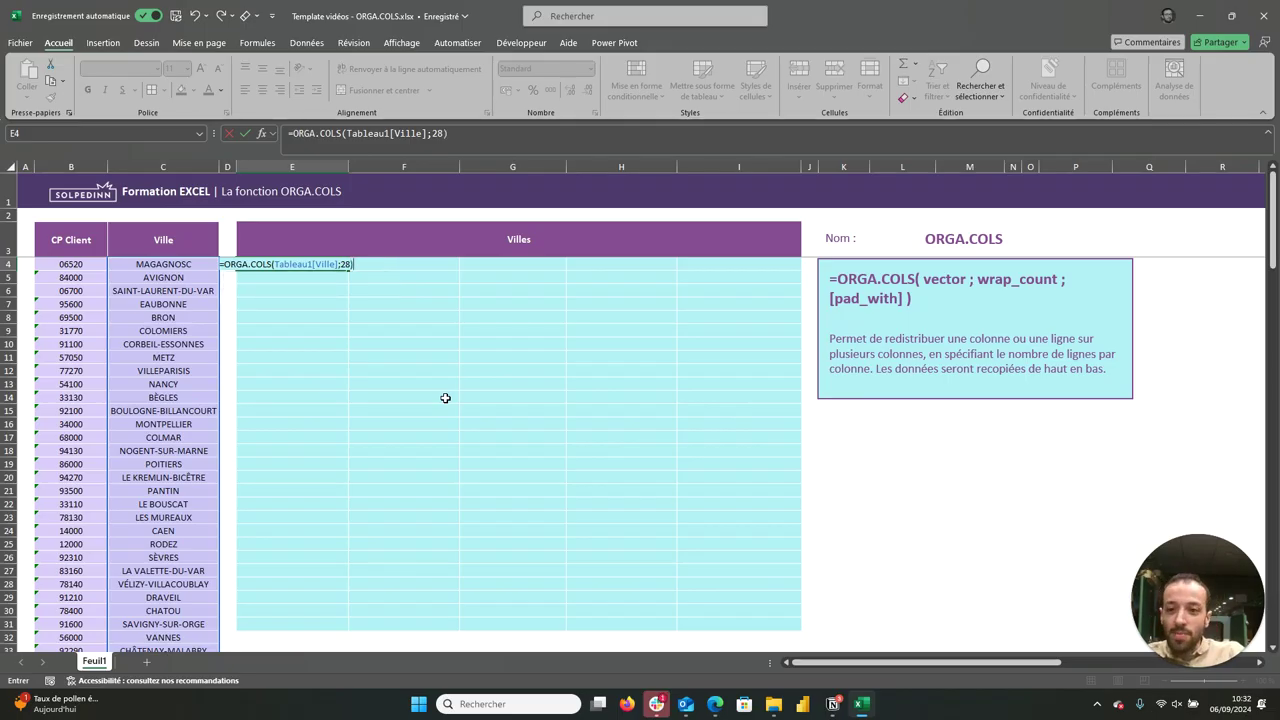
{"action": "key", "text": "Return"}
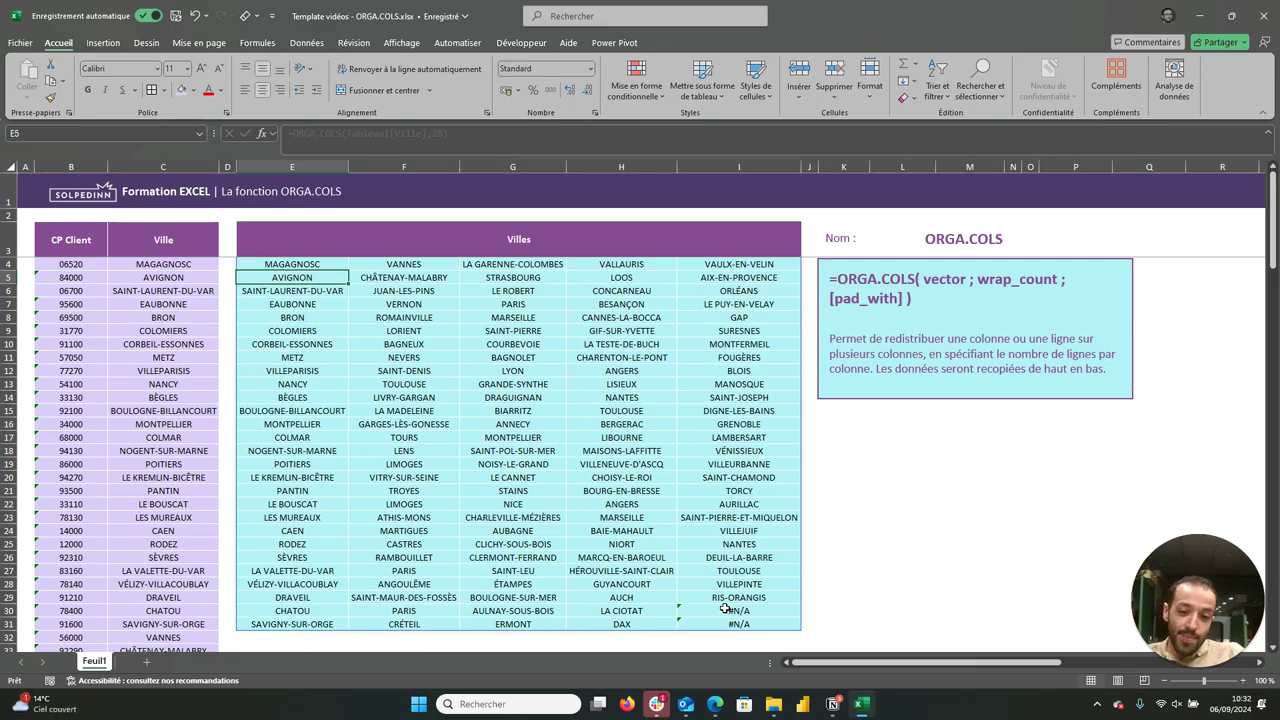
{"action": "left_click", "coordinate": [725, 609]}
{"action": "left_click_drag", "start_coordinate": [782, 622], "coordinate": [773, 611]}
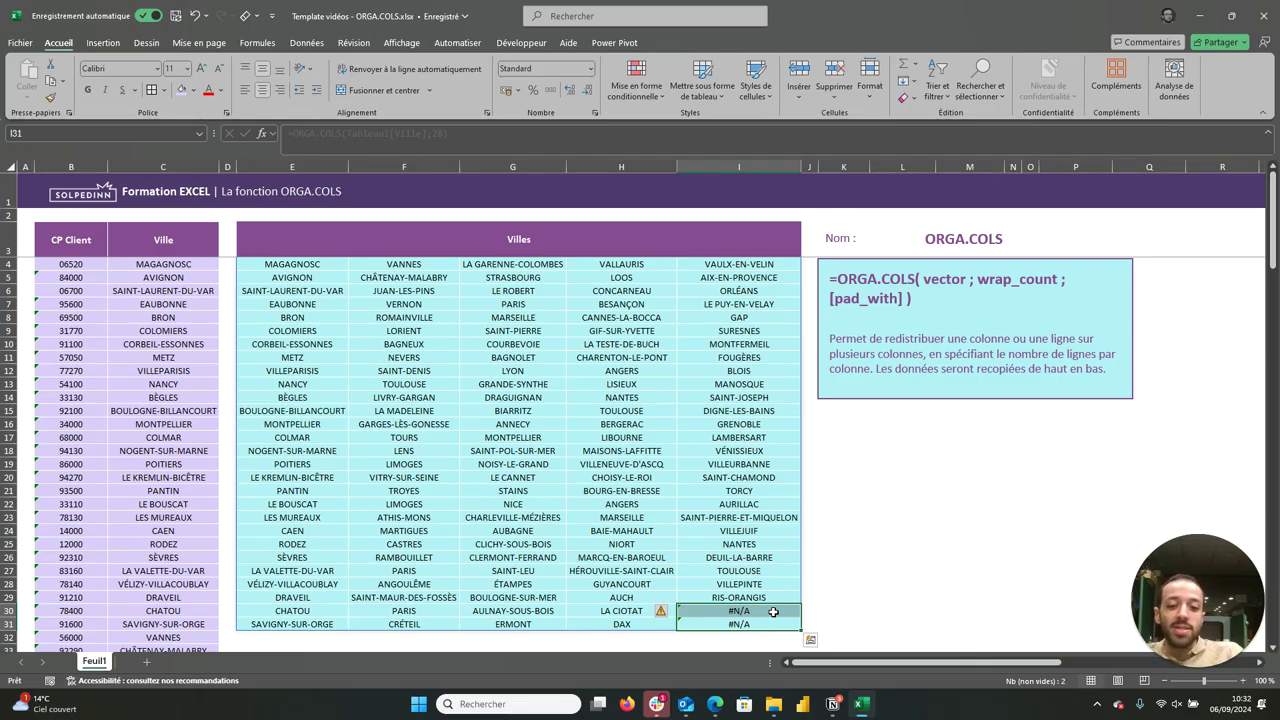
{"action": "left_click", "coordinate": [300, 262]}
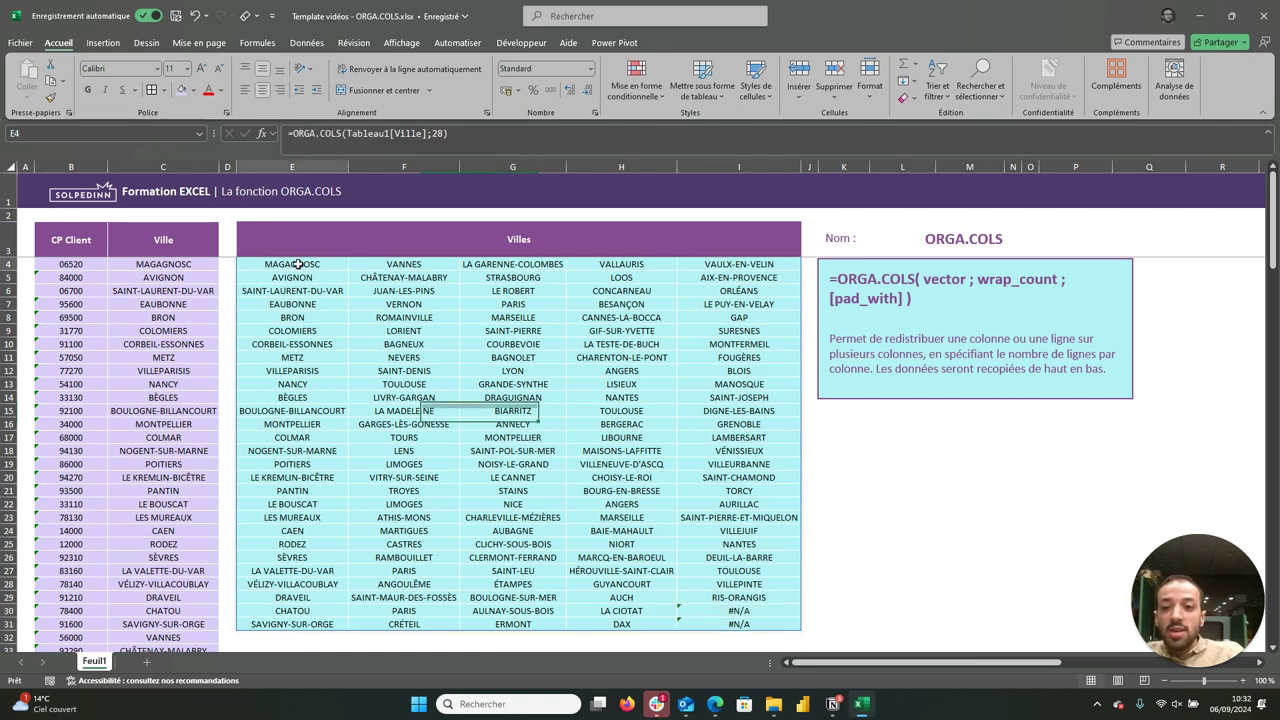
Step: Change E4 to =ORGA.COLS(Tableau1[Ville];28;"") so leftover cells pad with blanks
{"action": "left_click", "coordinate": [466, 132]}
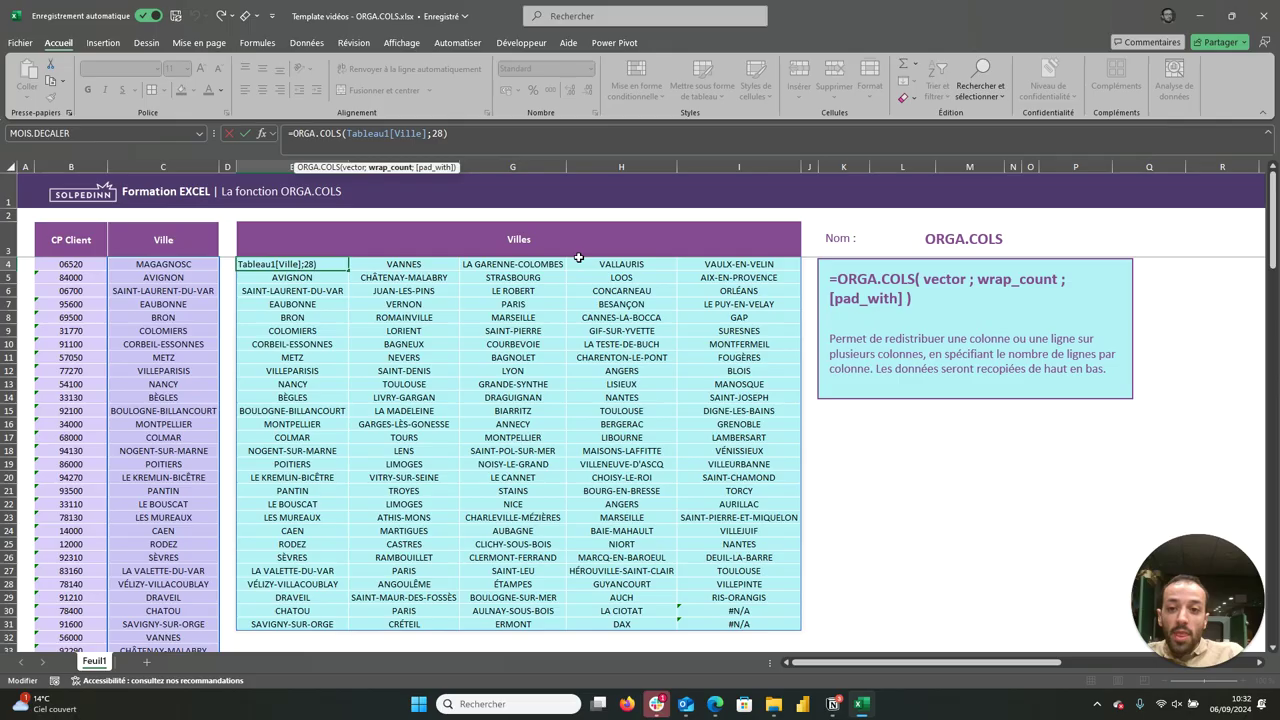
{"action": "type", "text": ";"}
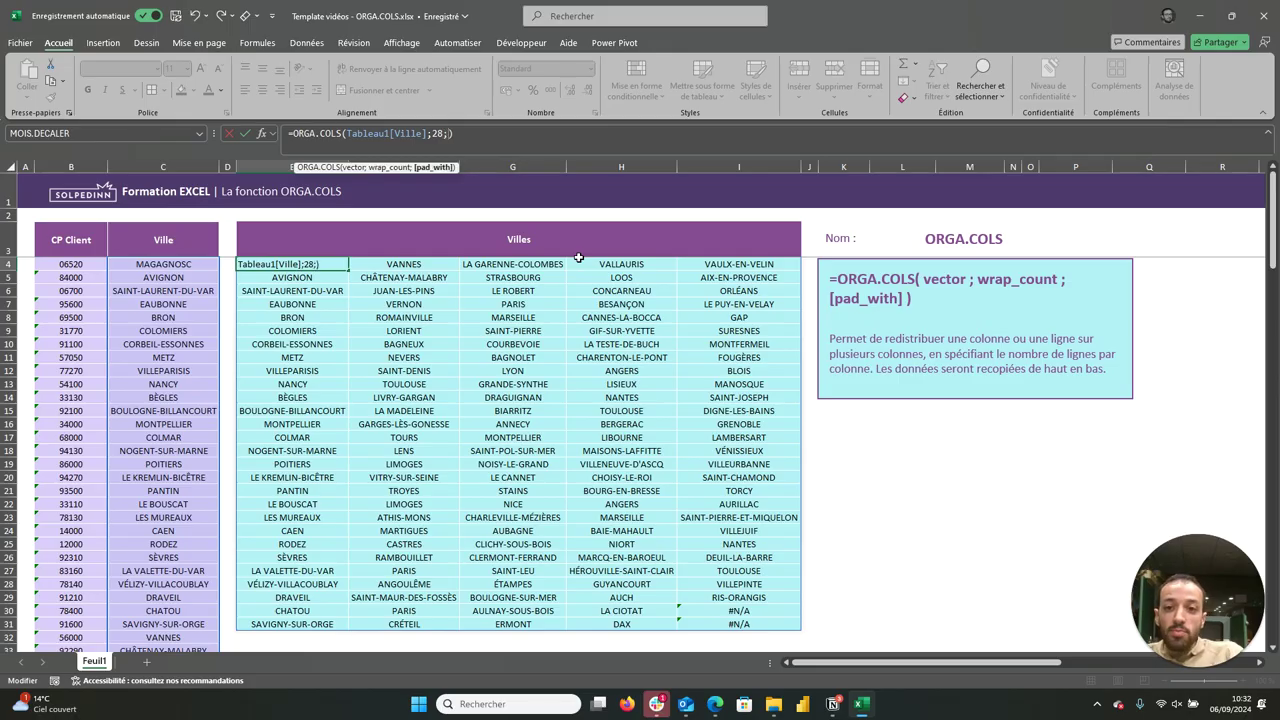
{"action": "type", "text": "\"\""}
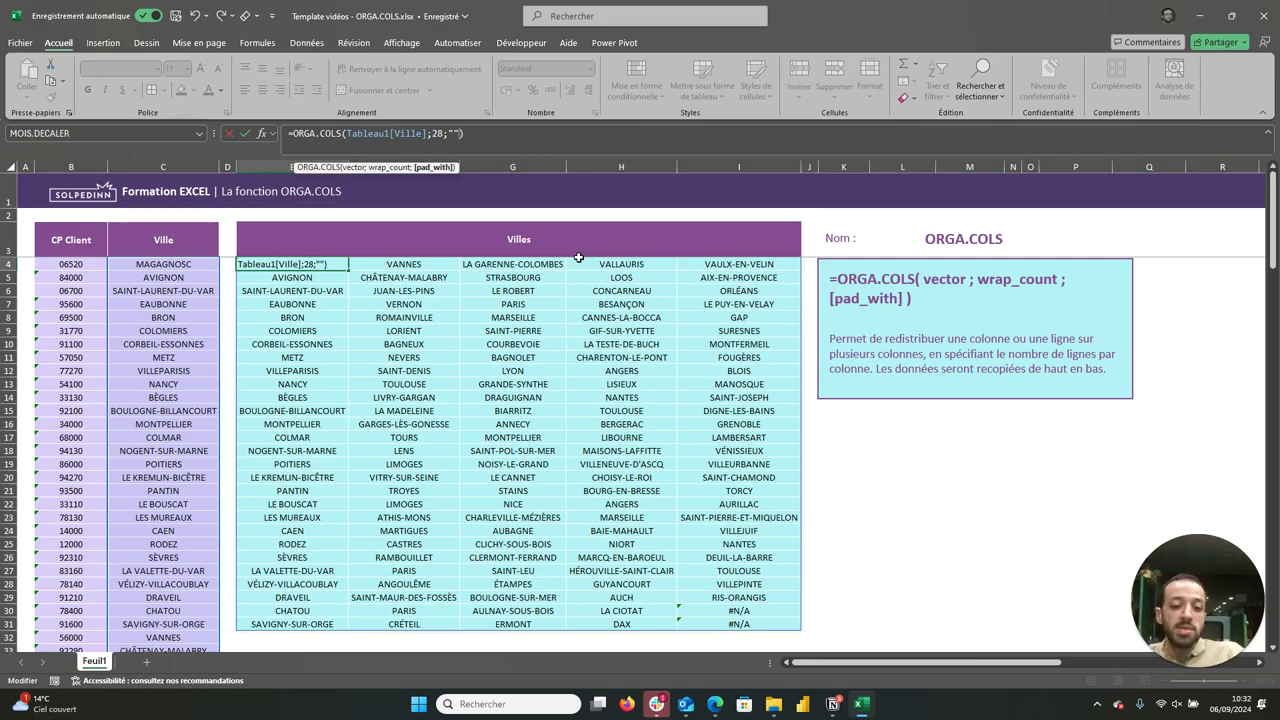
{"action": "key", "text": "Return"}
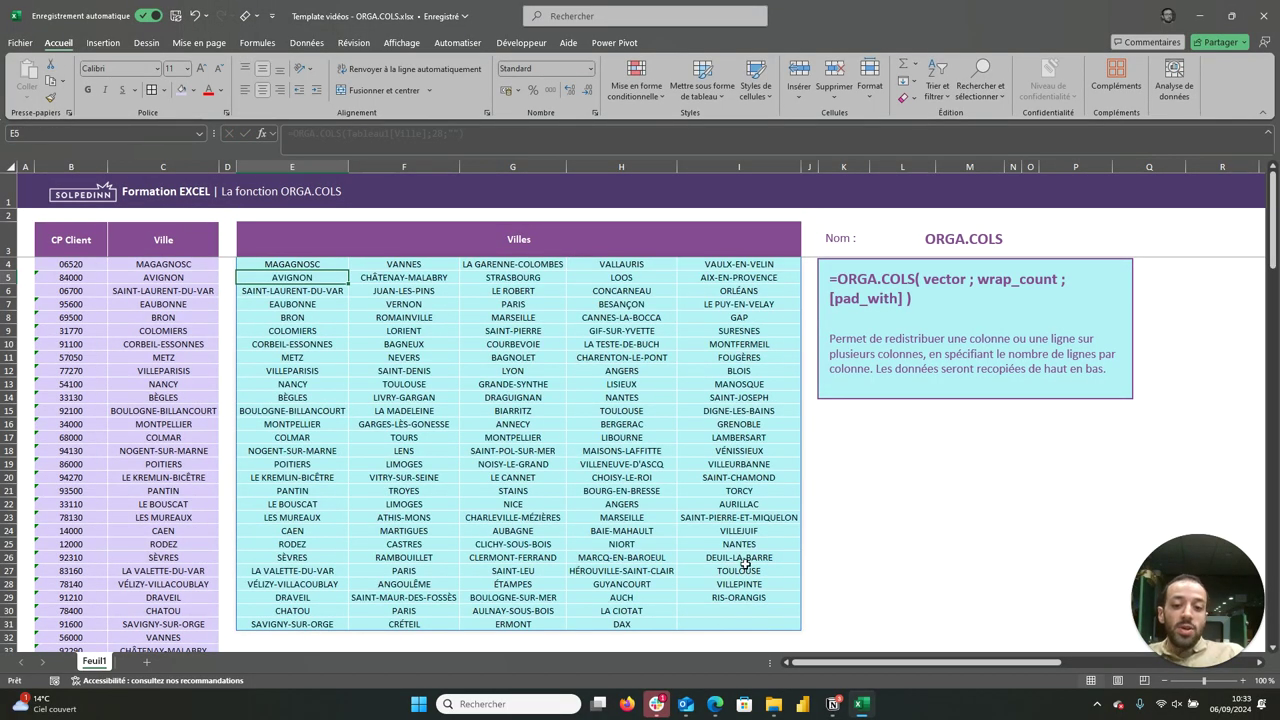